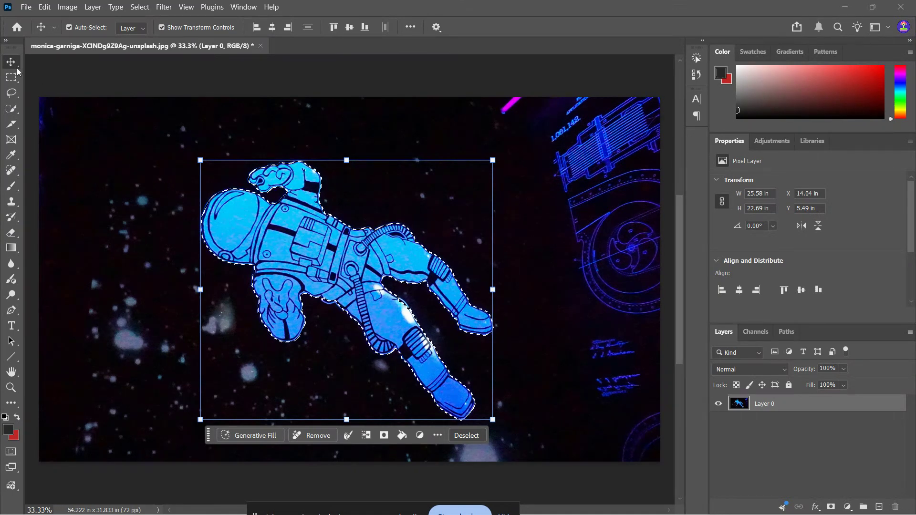
click(11, 111)
right_click(12, 112)
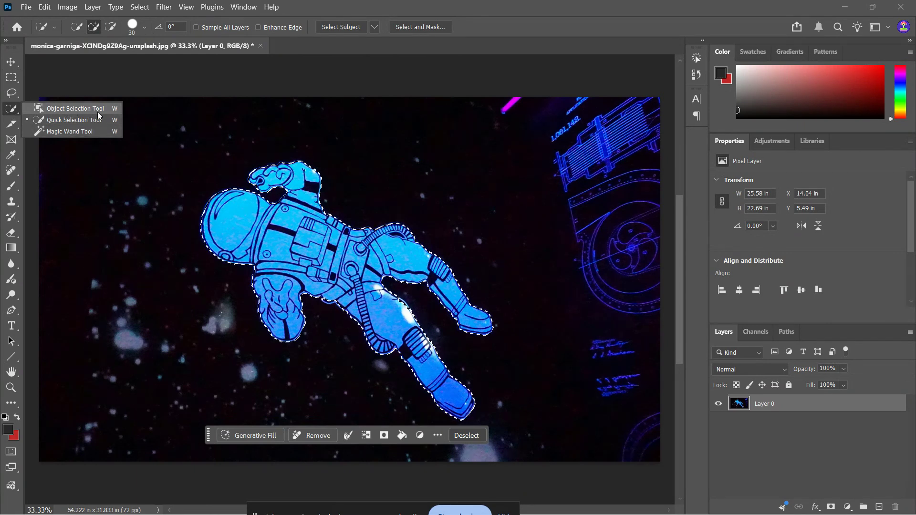
click(66, 120)
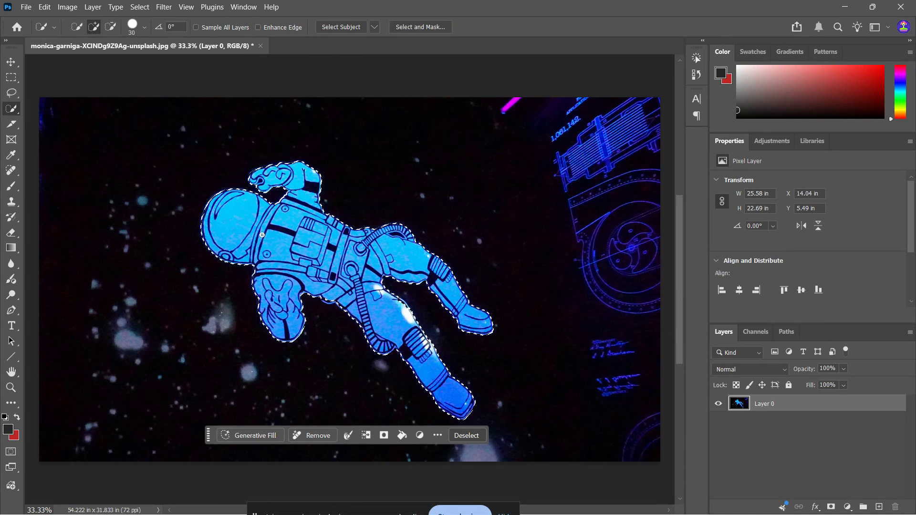
- Open Select and Mask for the existing astronaut selection on Layer 0
key(v)
click(746, 441)
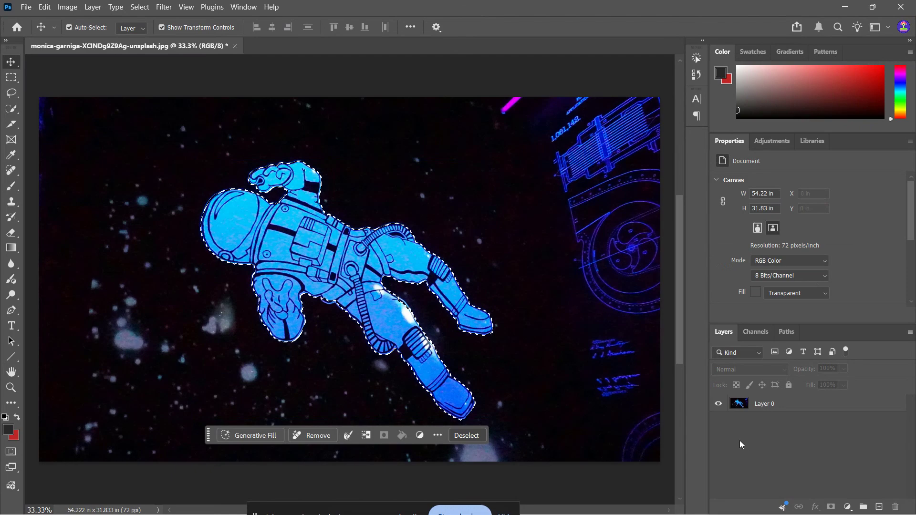
click(317, 258)
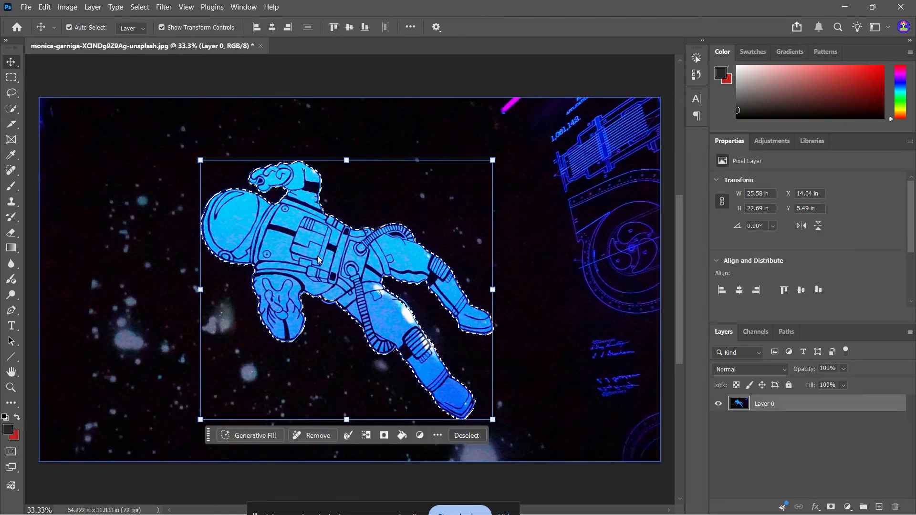
click(135, 7)
click(196, 166)
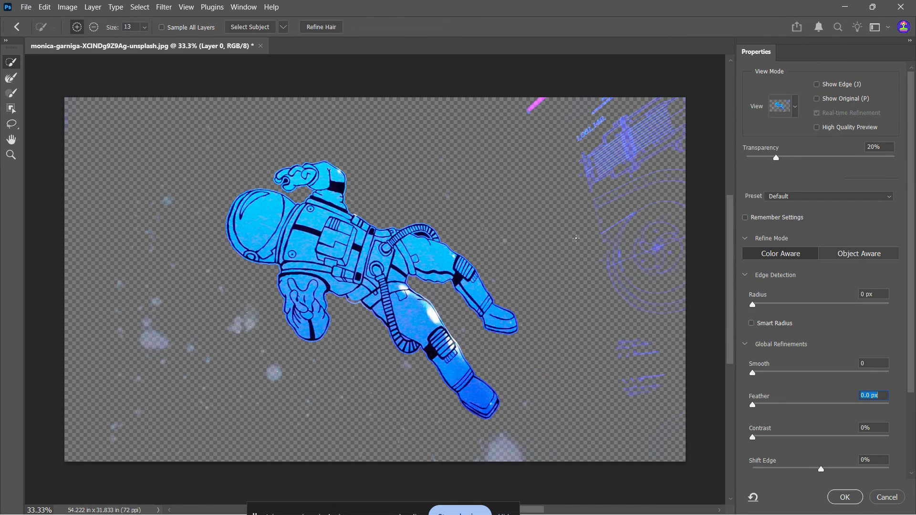
- Set the Select and Mask view mode to Overlay
key(alt)
click(796, 108)
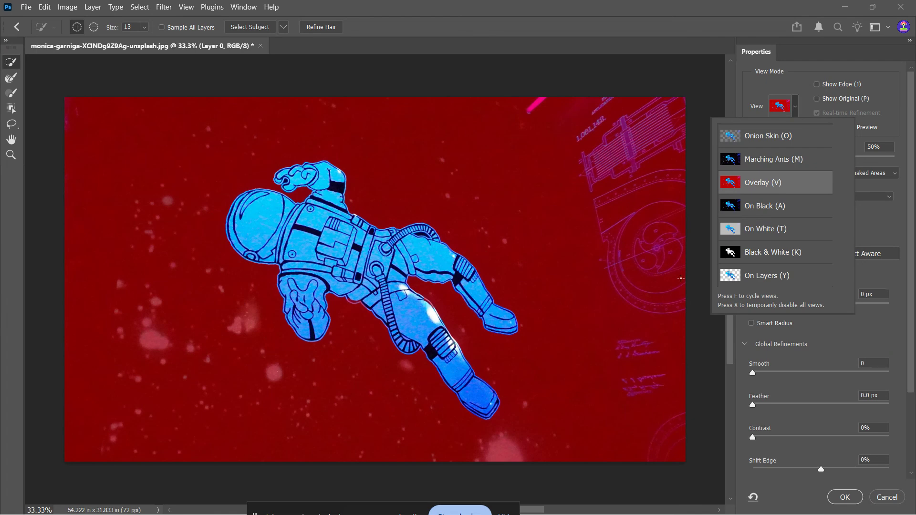
click(796, 100)
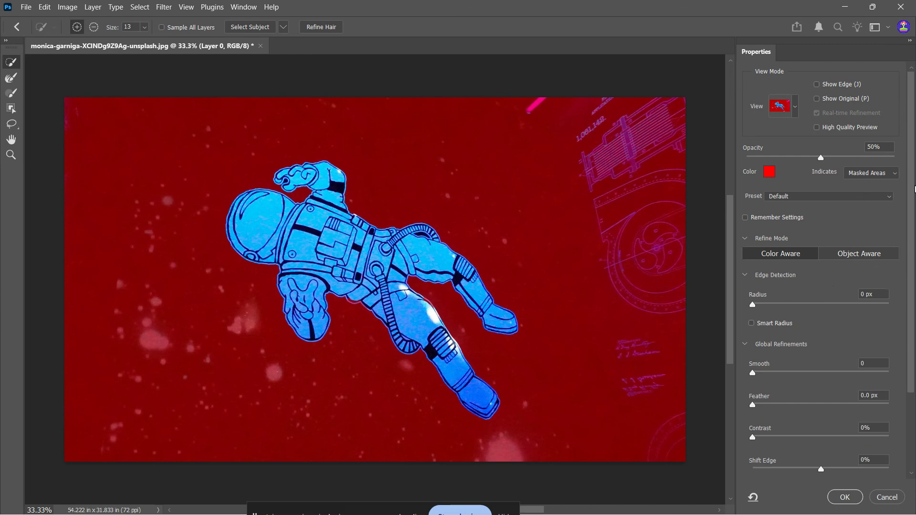
- Set the Smooth refinement to 15
drag(912, 189, 910, 322)
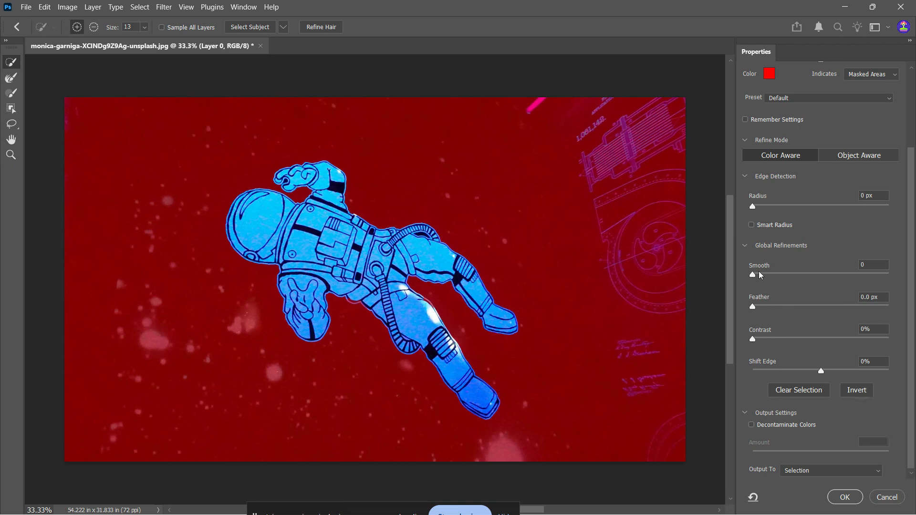
drag(758, 267, 807, 265)
drag(869, 275, 767, 275)
drag(765, 276, 896, 281)
drag(892, 279, 774, 286)
- Set Feather to 1.2 px and Contrast to 16%
drag(754, 310, 839, 308)
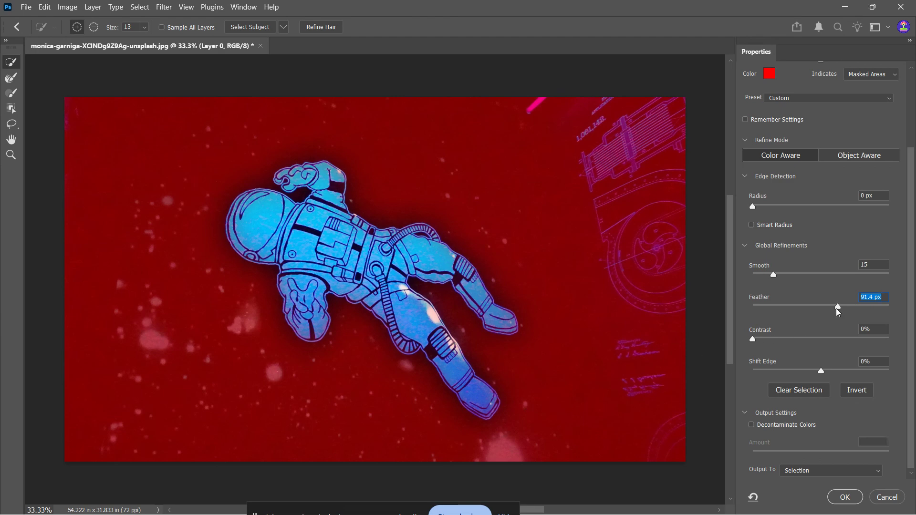
drag(838, 307, 761, 308)
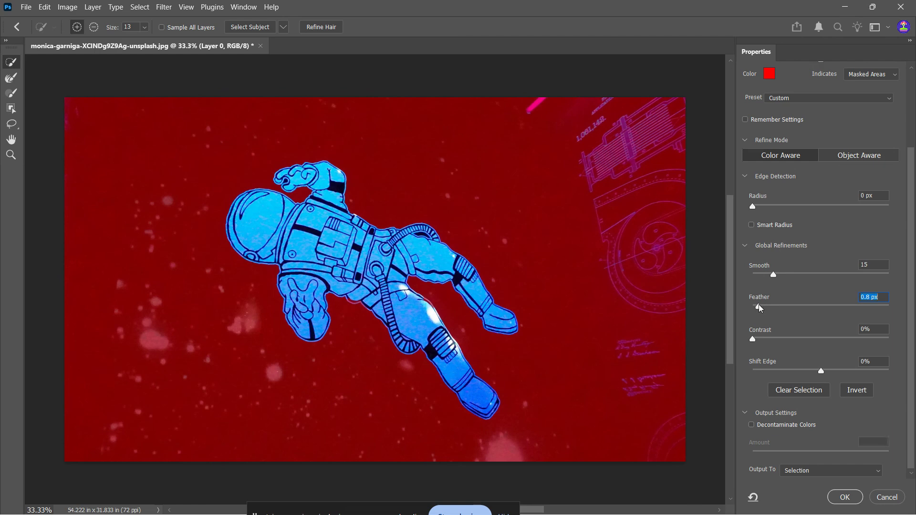
drag(762, 309, 763, 310)
drag(754, 340, 774, 343)
key(alt)
- Paint with the Quick Selection brush along the pink fringe below the astronaut's belt to add it to the selection
click(11, 139)
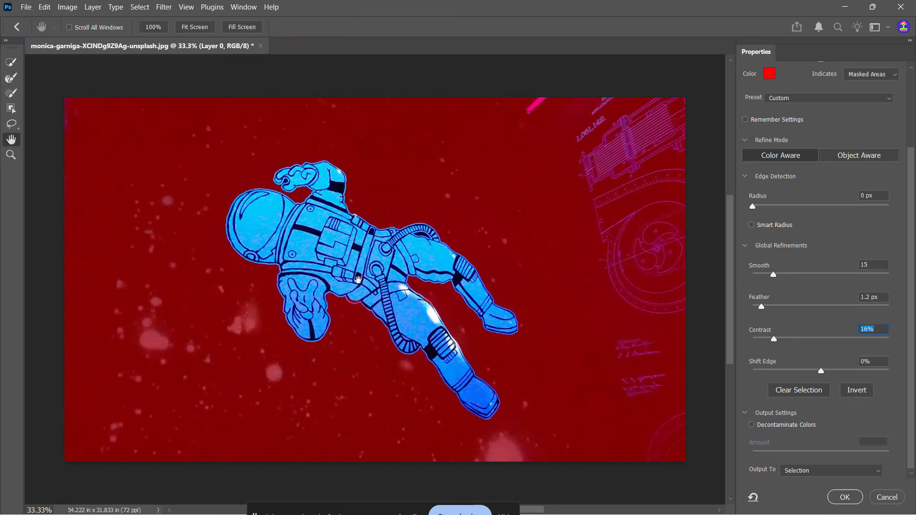
drag(358, 279, 341, 304)
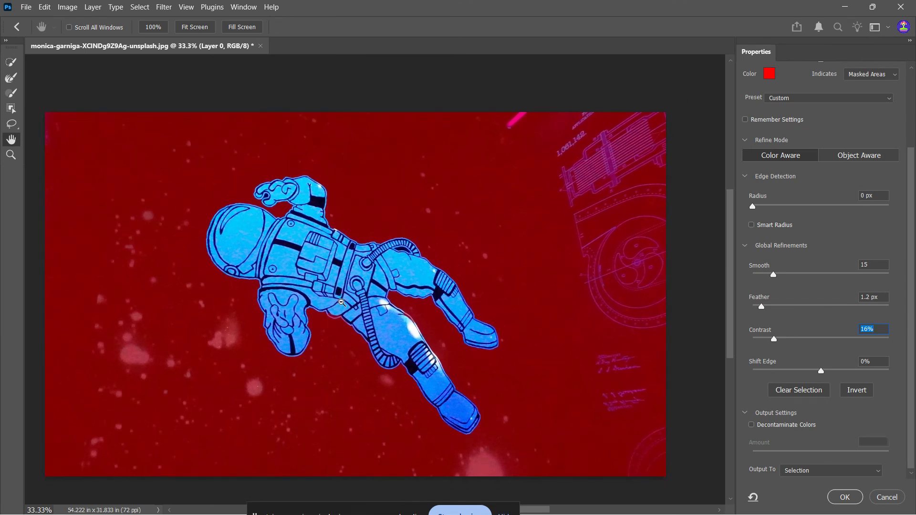
scroll(341, 302, up, 4)
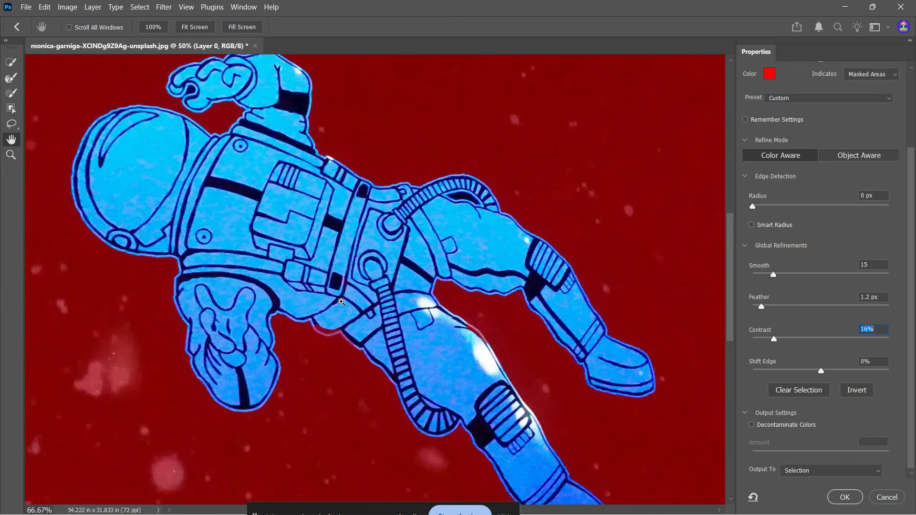
scroll(329, 366, up, 1)
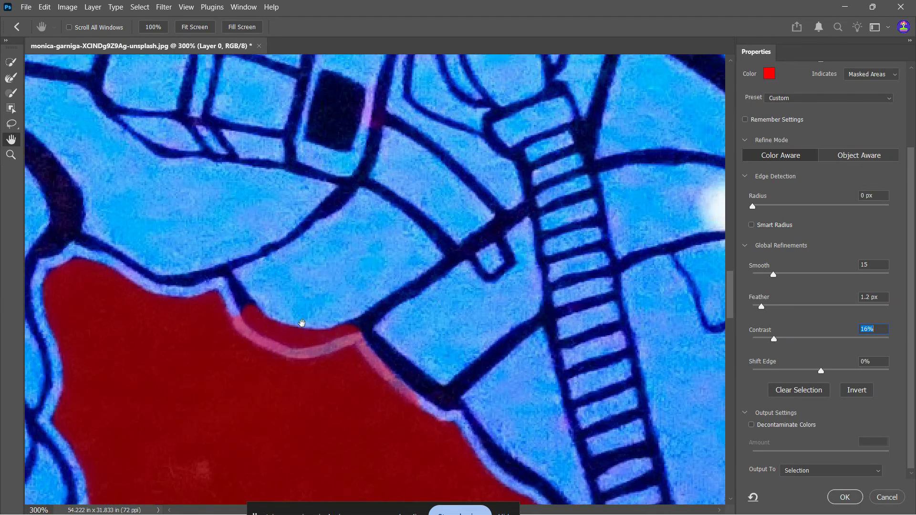
click(11, 62)
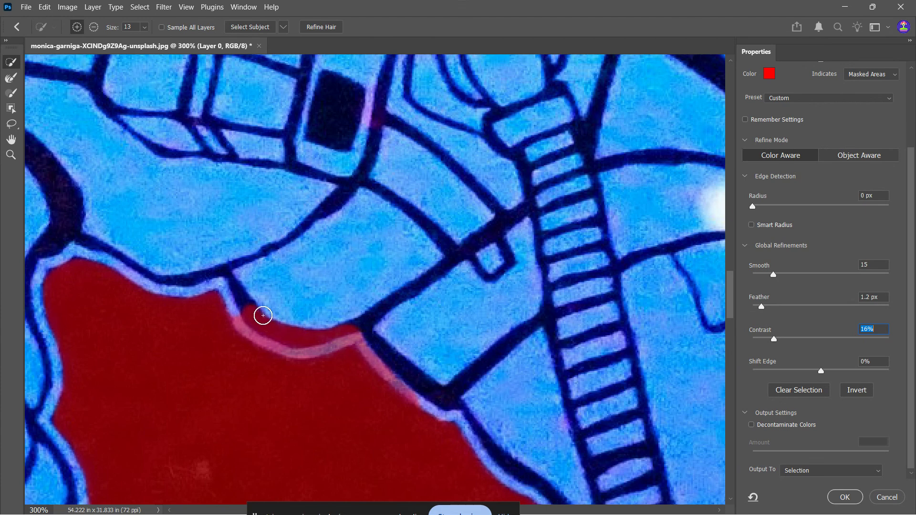
drag(263, 315, 351, 327)
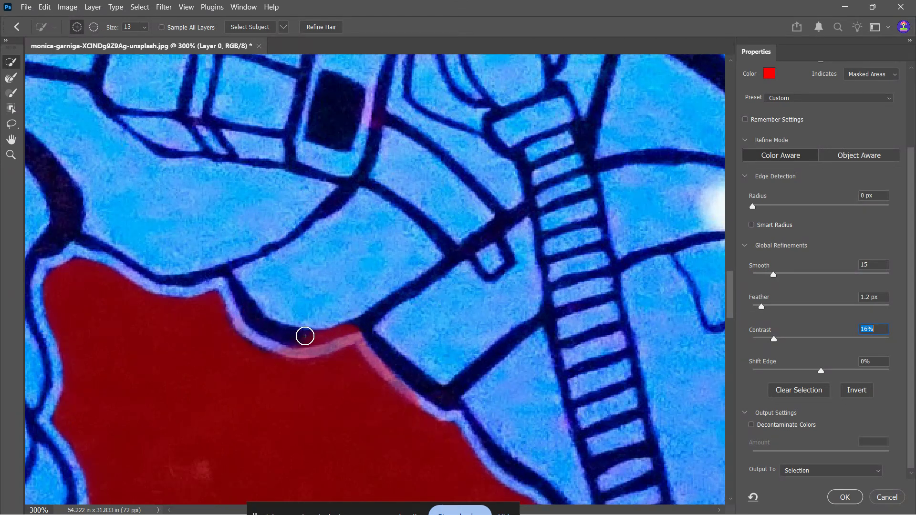
click(367, 289)
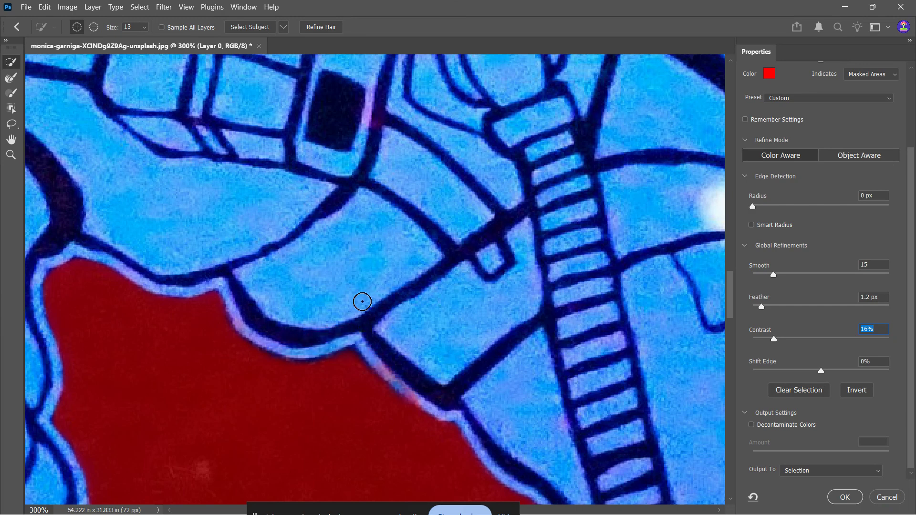
- Output the refined selection to a Layer Mask and apply it
click(826, 471)
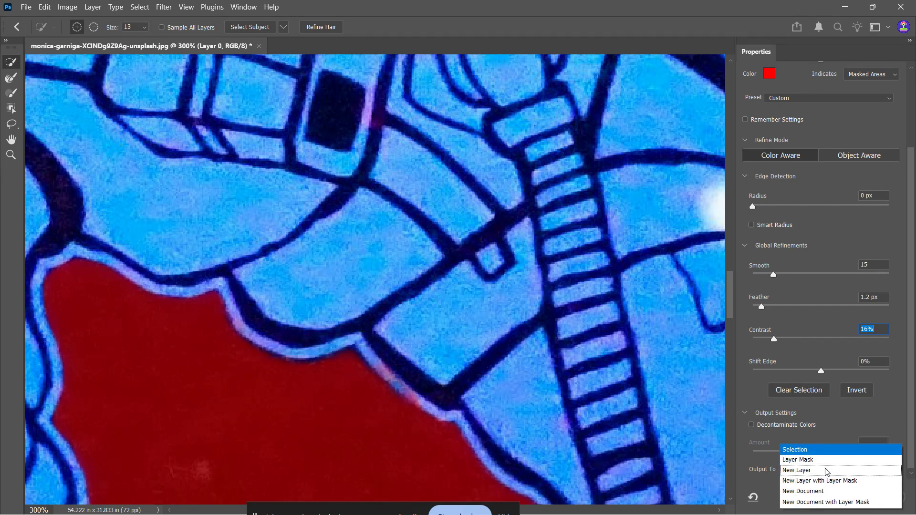
click(827, 471)
click(818, 472)
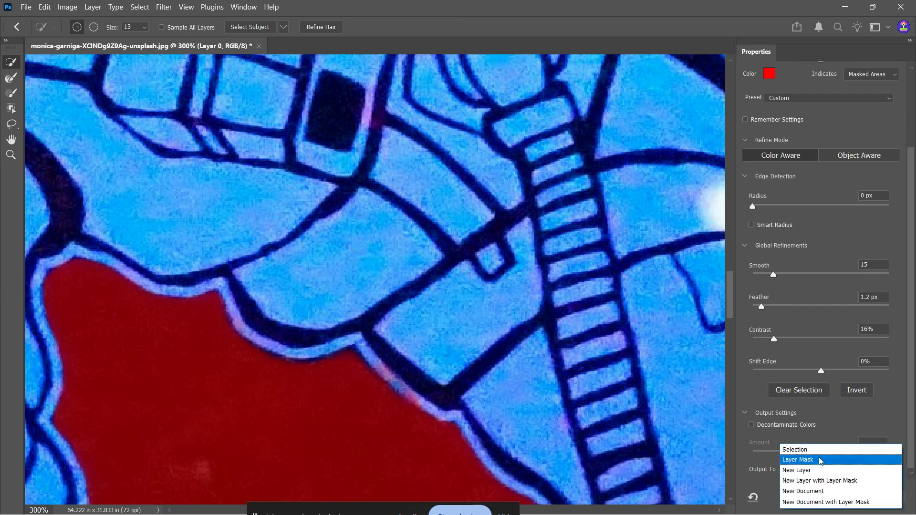
click(820, 460)
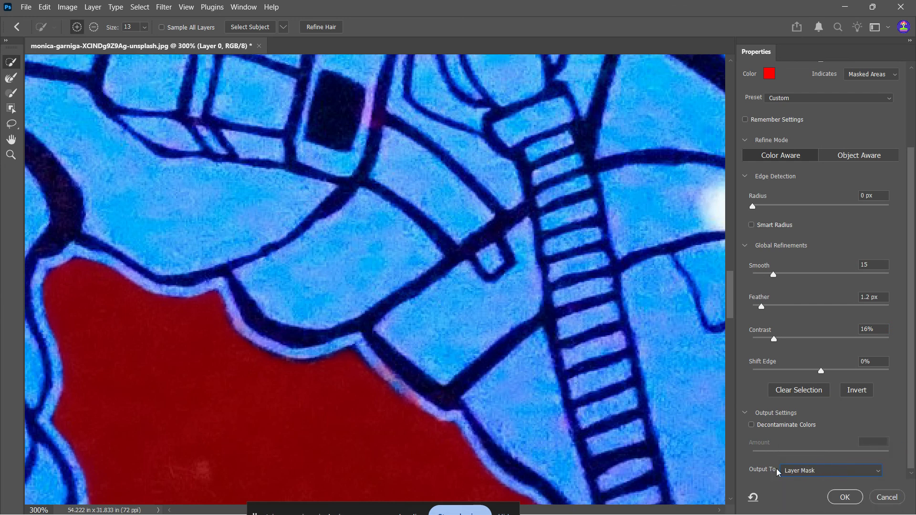
click(845, 497)
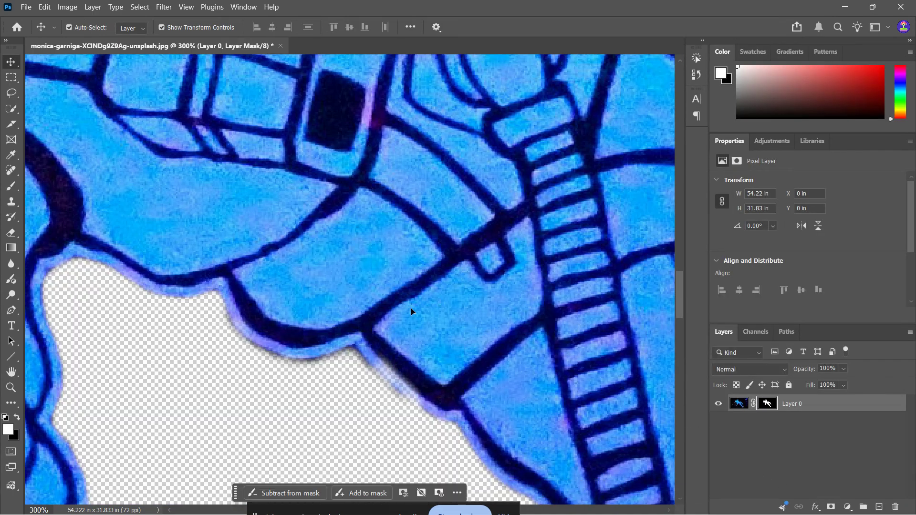
- Zoom in and out to inspect the masked astronaut's edges
scroll(410, 311, down, 5)
scroll(413, 313, down, 4)
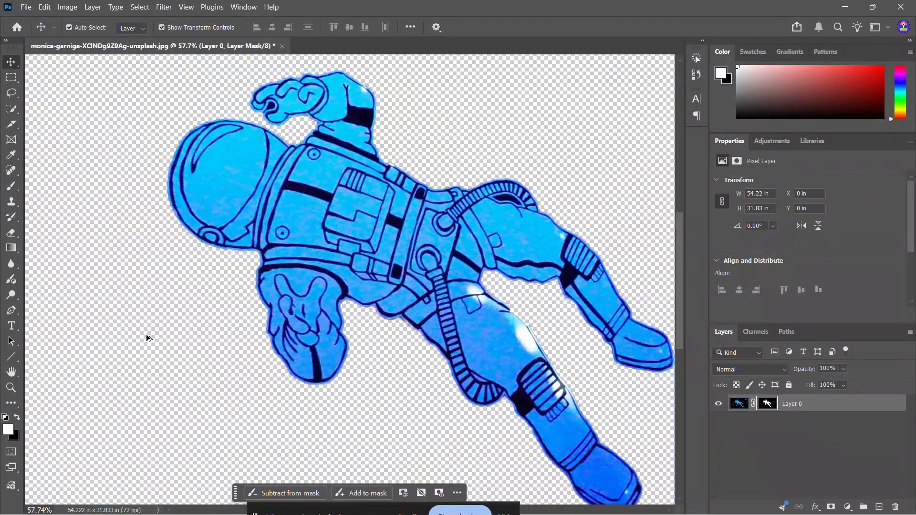
scroll(575, 364, down, 3)
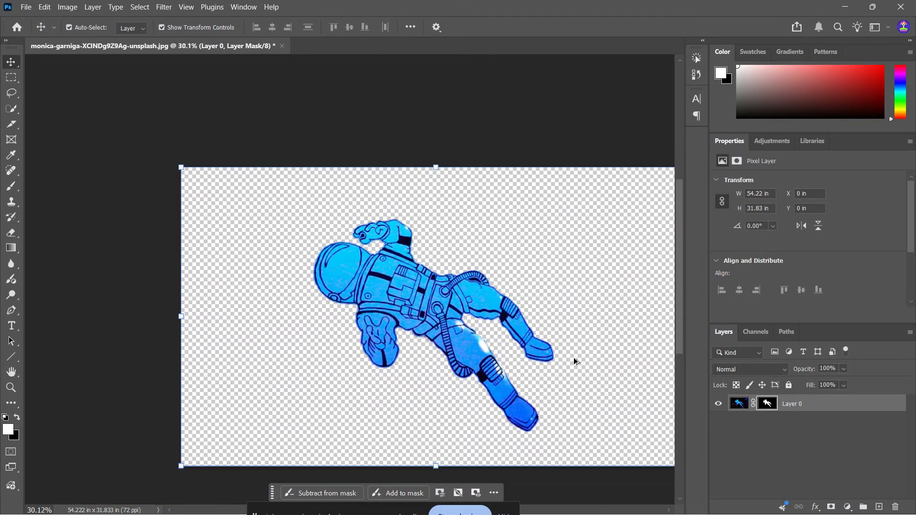
scroll(552, 335, up, 1)
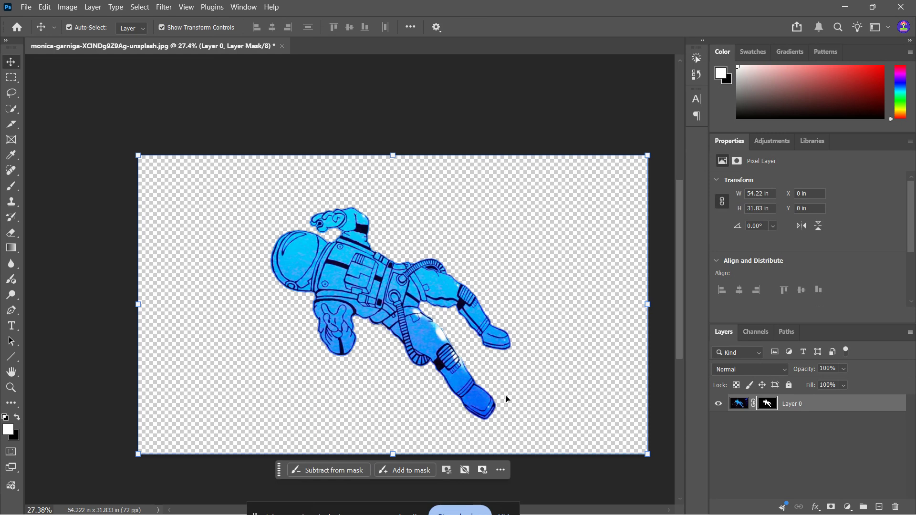
scroll(432, 399, up, 6)
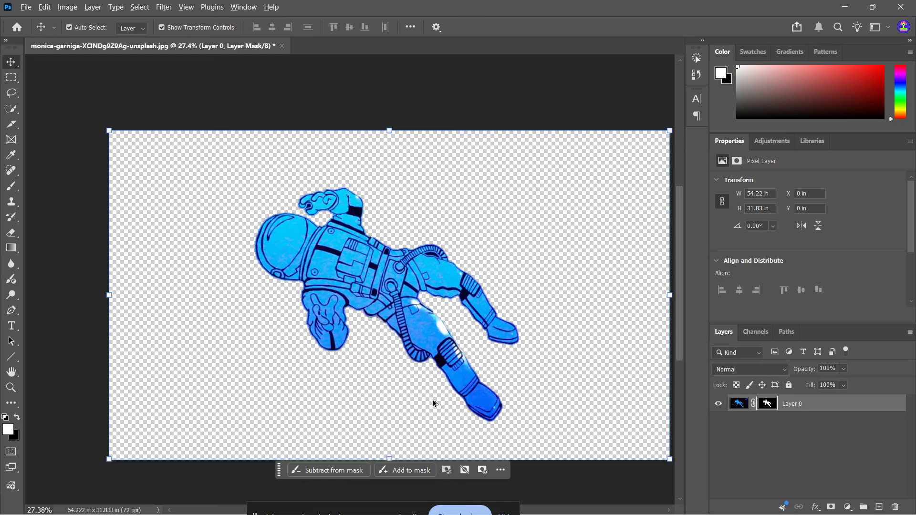
scroll(440, 353, up, 4)
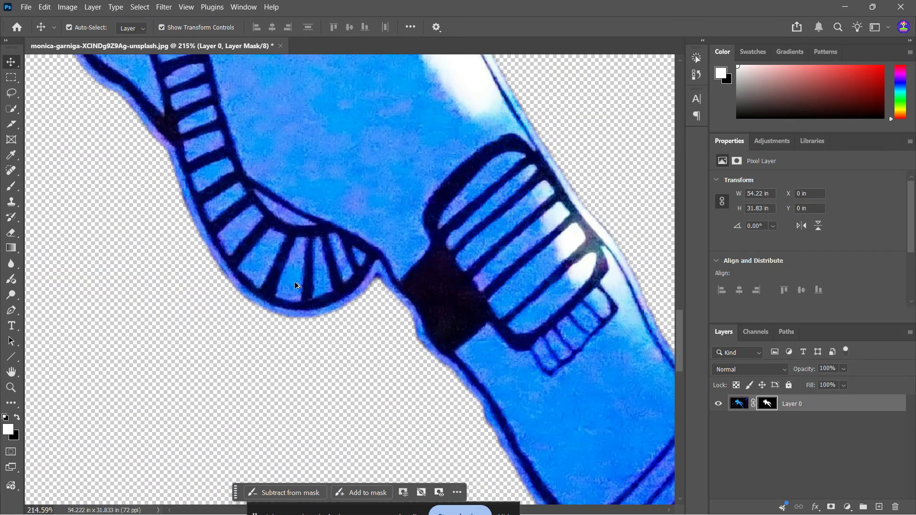
scroll(296, 285, down, 8)
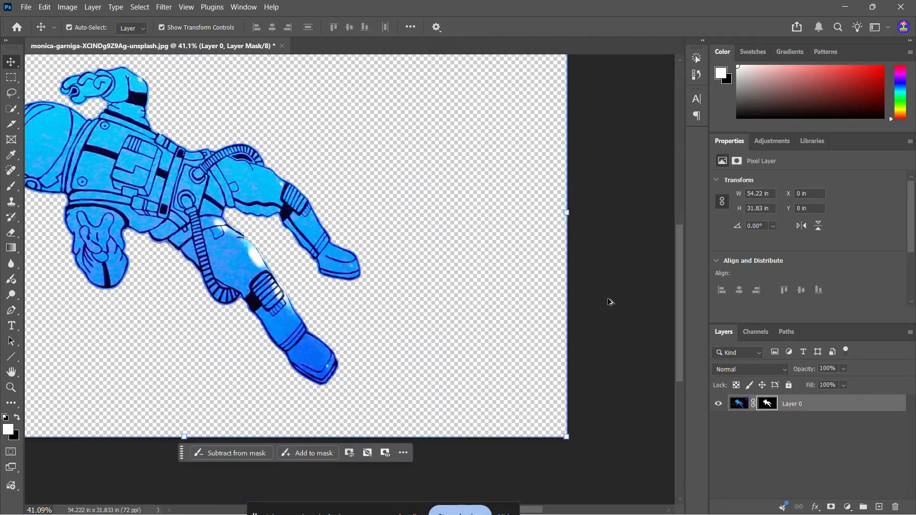
scroll(609, 302, down, 2)
scroll(376, 328, left, 6)
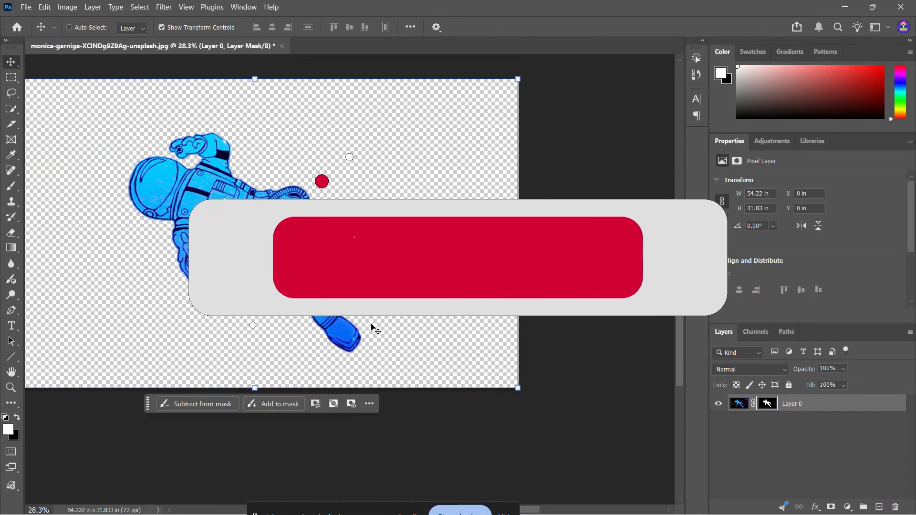
scroll(354, 96, up, 2)
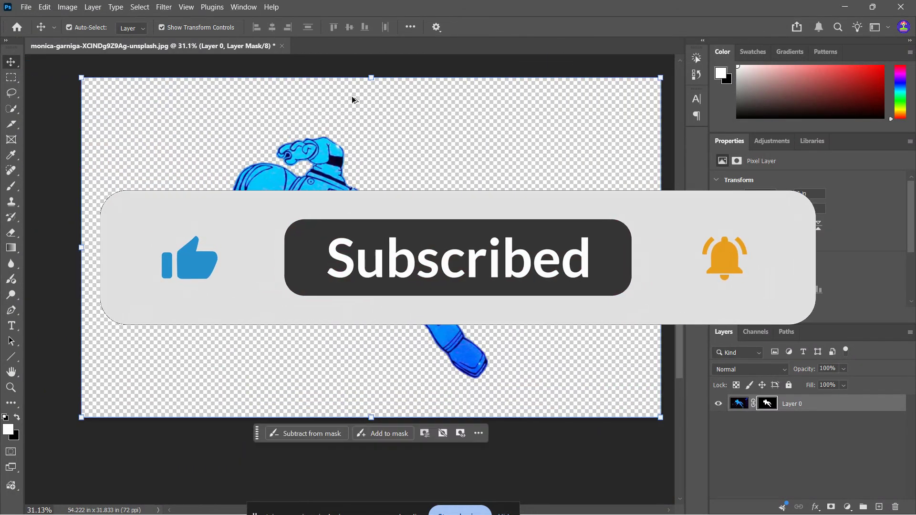